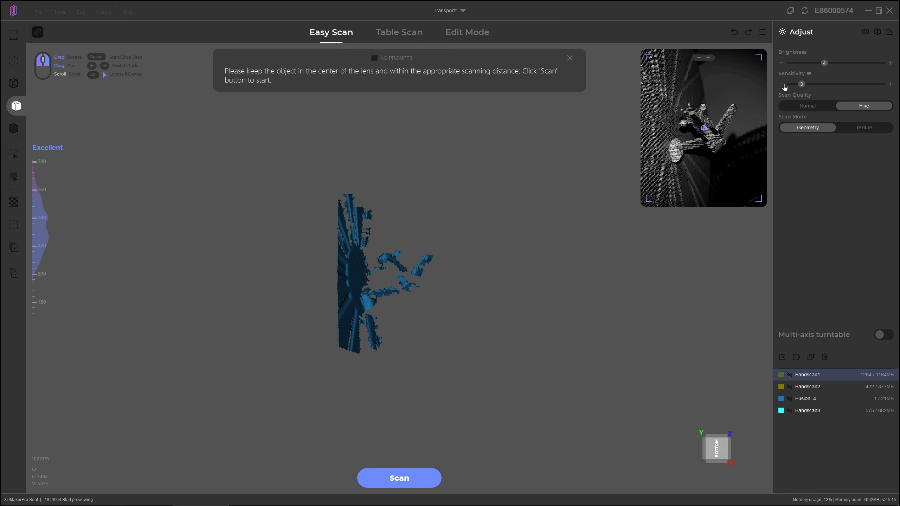
# Set sensitivity to 2 and scan mode to Texture, and start a hand scan of the model.
pyautogui.click(782, 85)
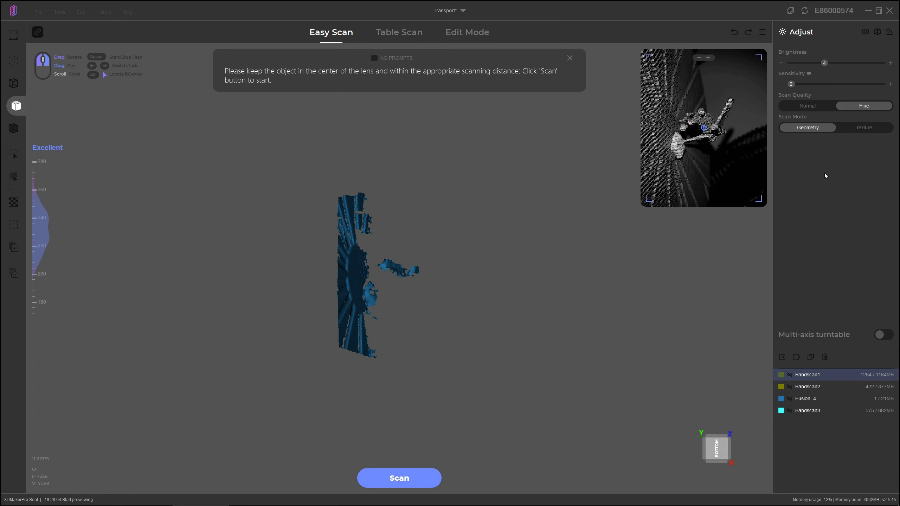
pyautogui.click(871, 128)
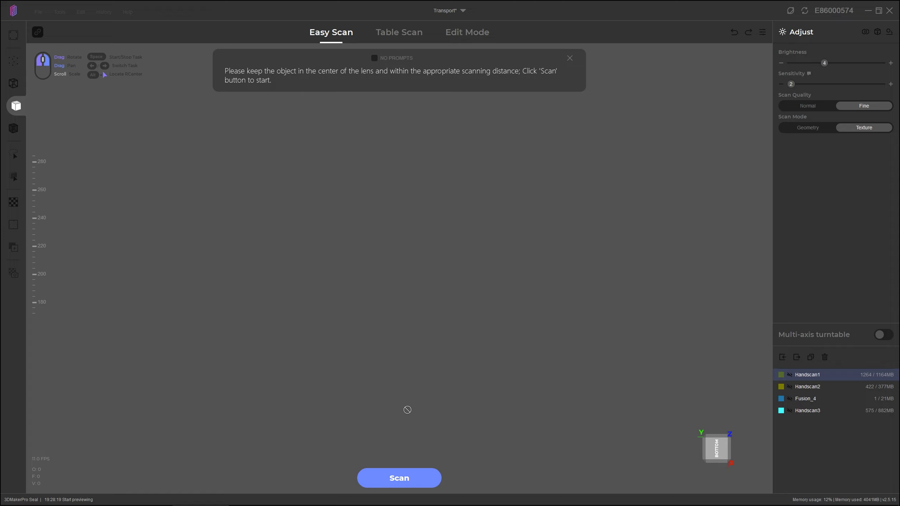
pyautogui.click(569, 58)
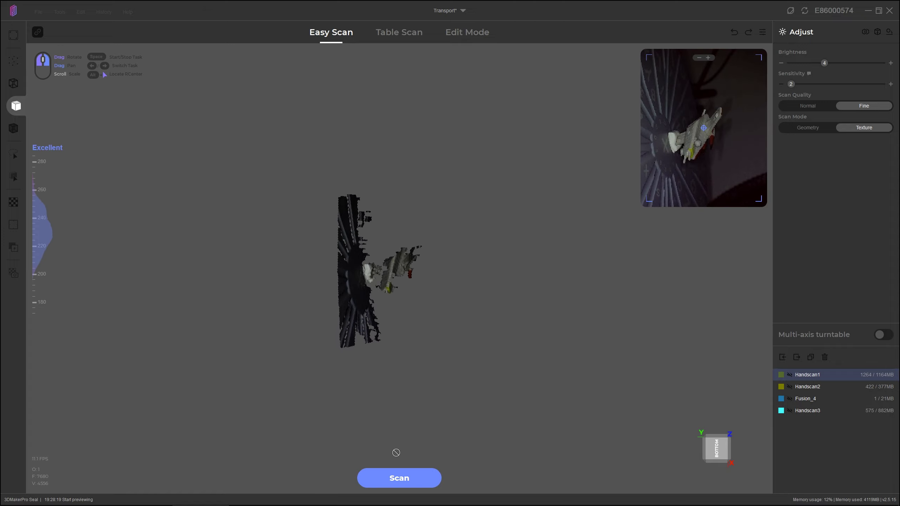
pyautogui.click(396, 477)
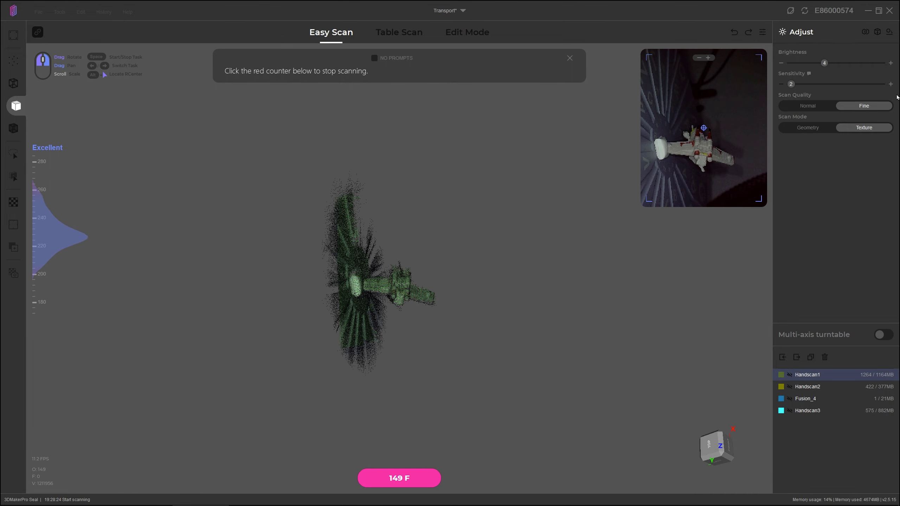
# Raise the sensitivity to 6 while scanning and stop the scan after about 800 frames.
pyautogui.click(891, 85)
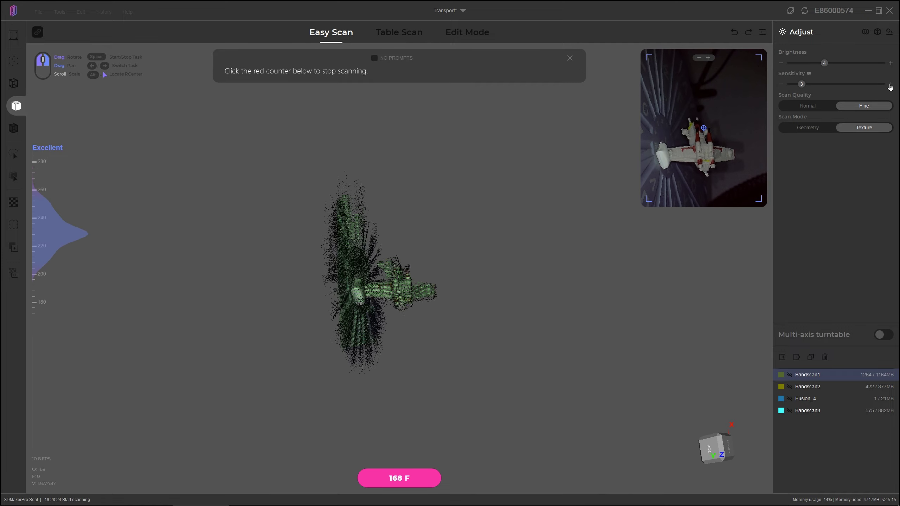
pyautogui.click(891, 84)
pyautogui.click(890, 85)
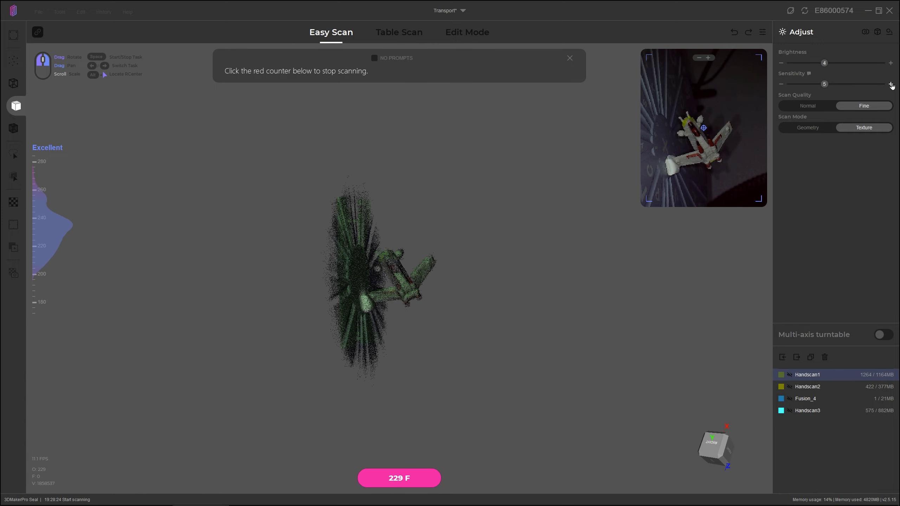
pyautogui.click(891, 84)
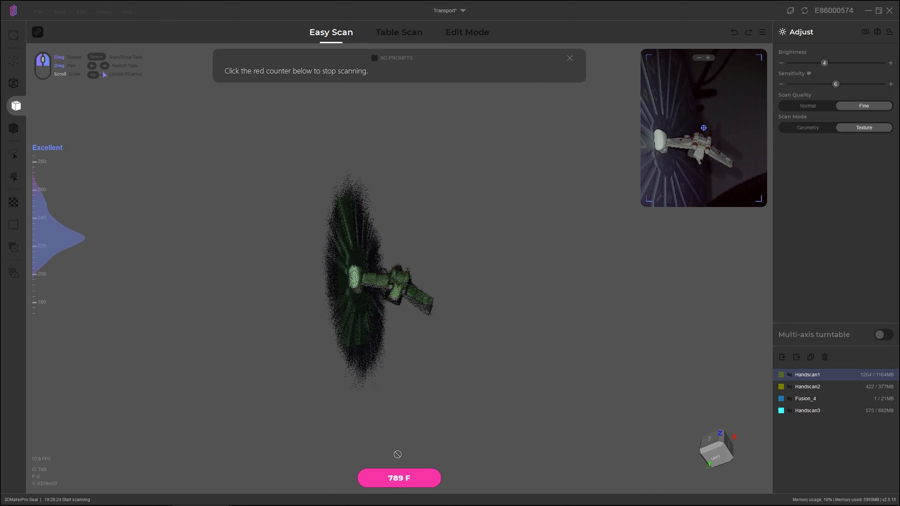
pyautogui.click(399, 478)
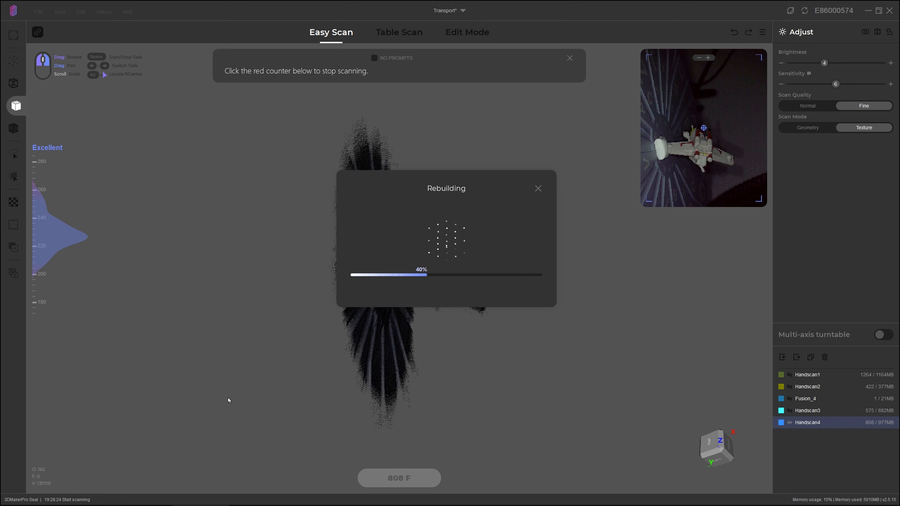
pyautogui.moveTo(494, 297); pyautogui.dragTo(299, 407)
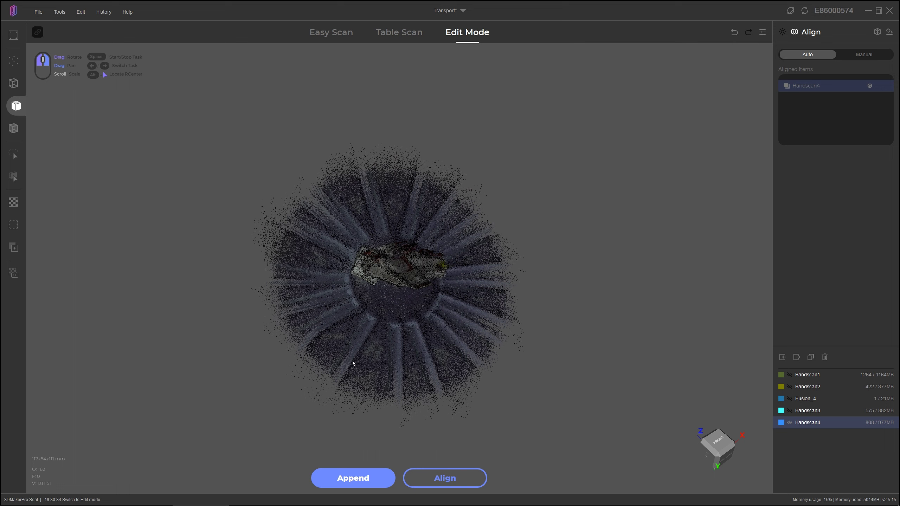
# Append another textured hand scan of the model and stop it after about 1830 frames.
pyautogui.click(337, 475)
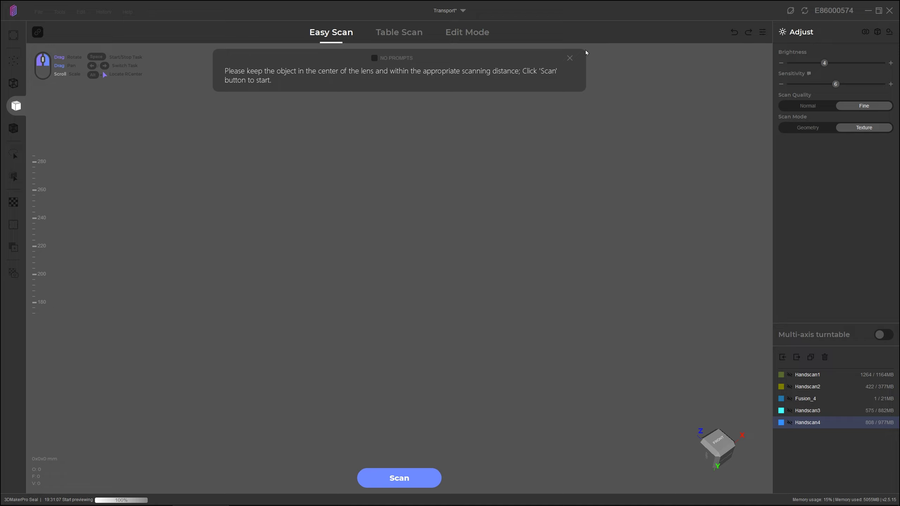
pyautogui.click(569, 58)
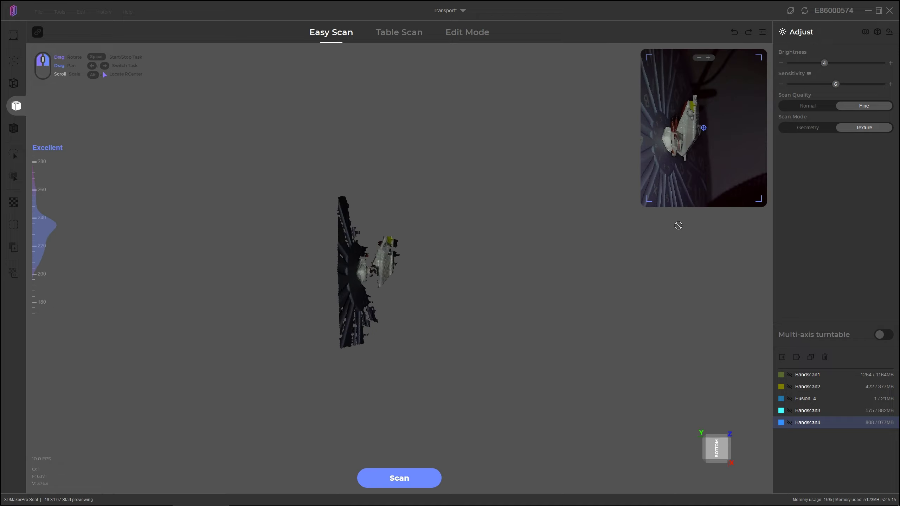
pyautogui.click(391, 479)
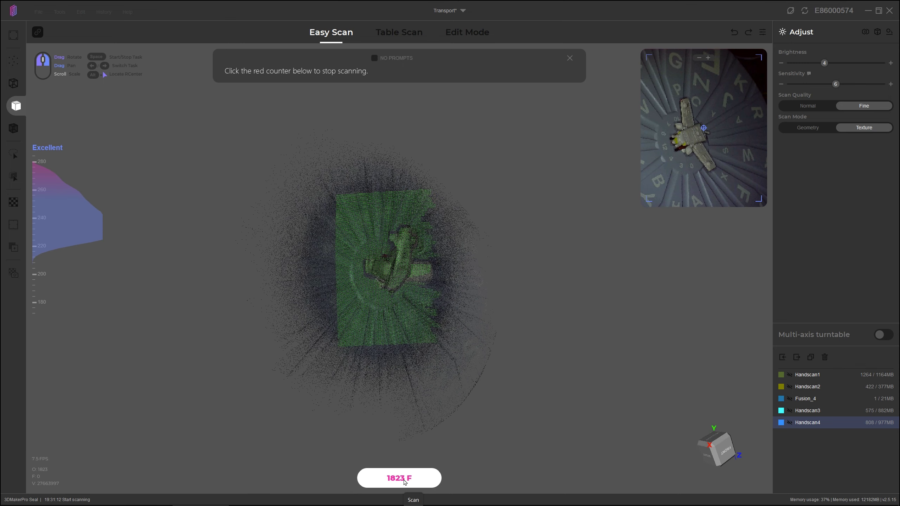
pyautogui.click(404, 482)
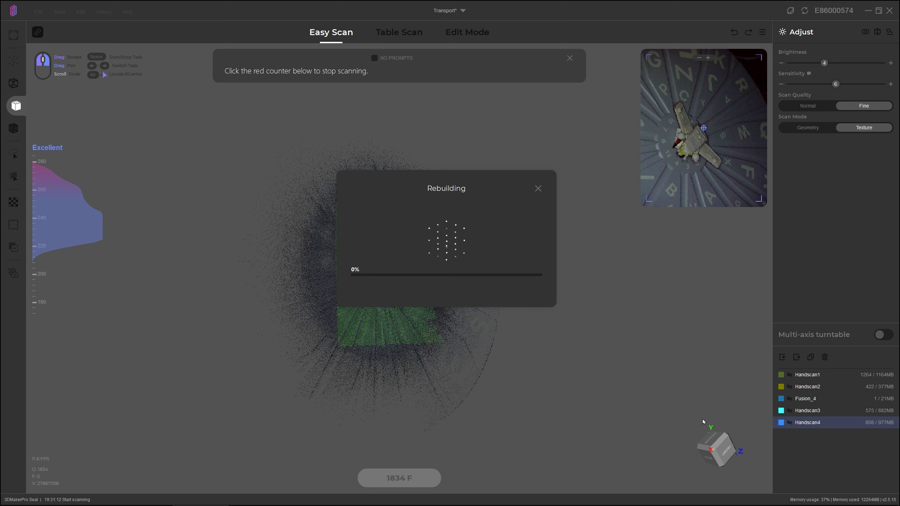
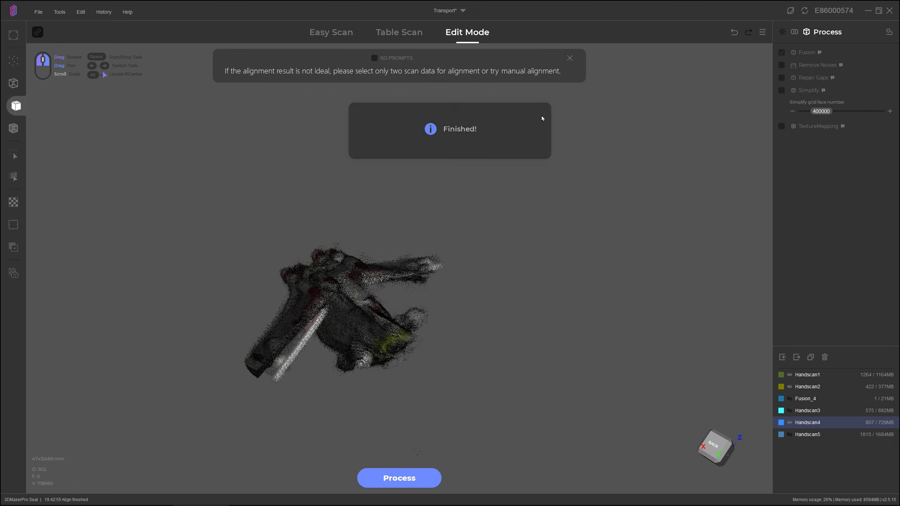
# Return from processing to the alignment stage and set the alignment method to Auto.
pyautogui.moveTo(441, 285); pyautogui.dragTo(535, 215)
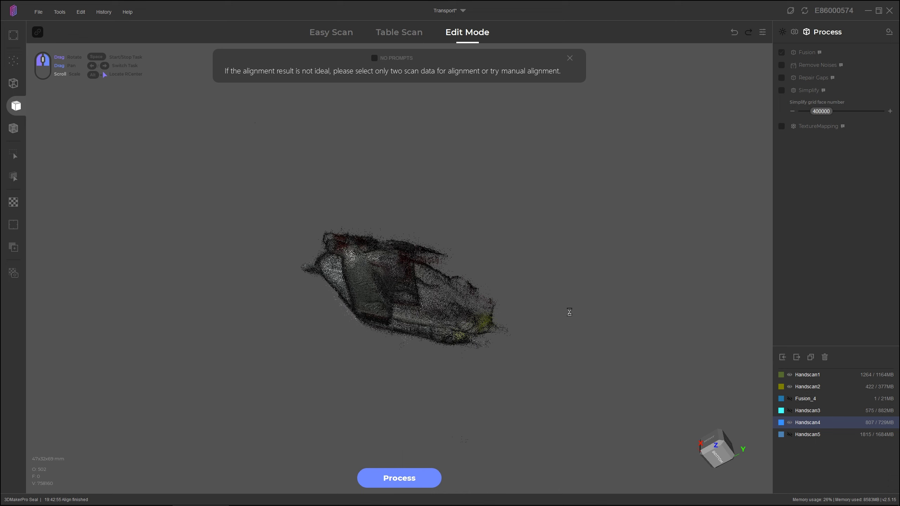
pyautogui.press('Left')
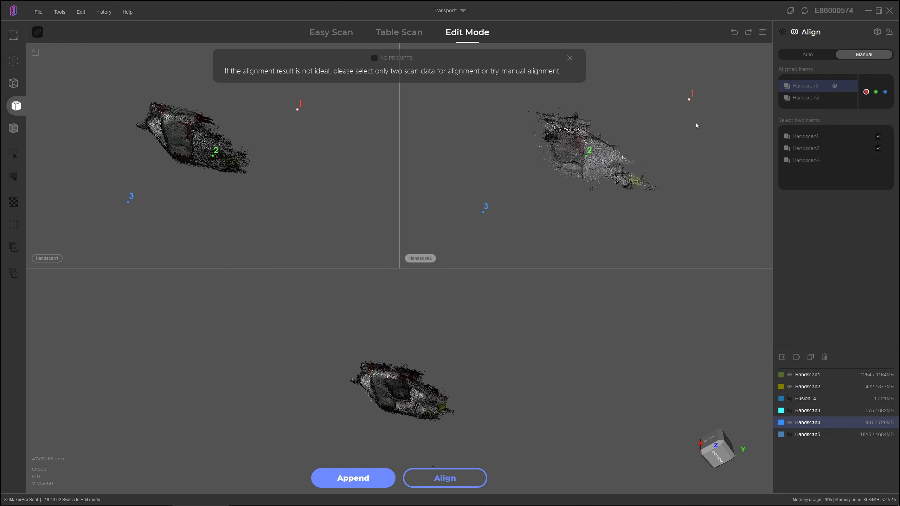
pyautogui.click(805, 54)
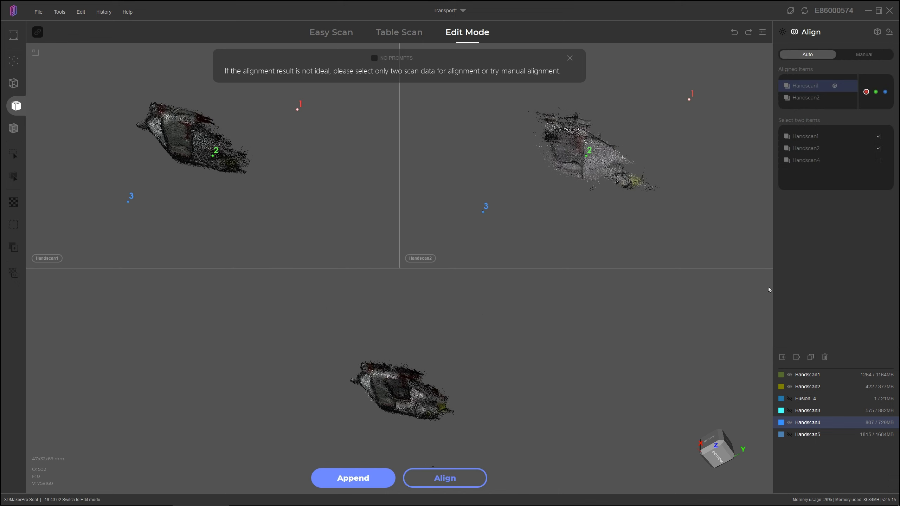
# Hide and show Handscan4 again to check how it fits with Handscan1 and Handscan2.
pyautogui.click(789, 423)
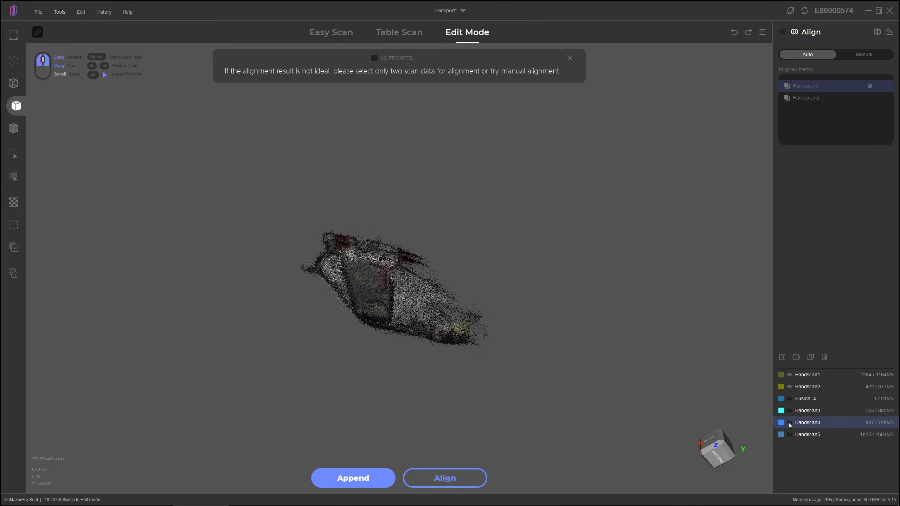
pyautogui.moveTo(612, 306); pyautogui.dragTo(746, 435)
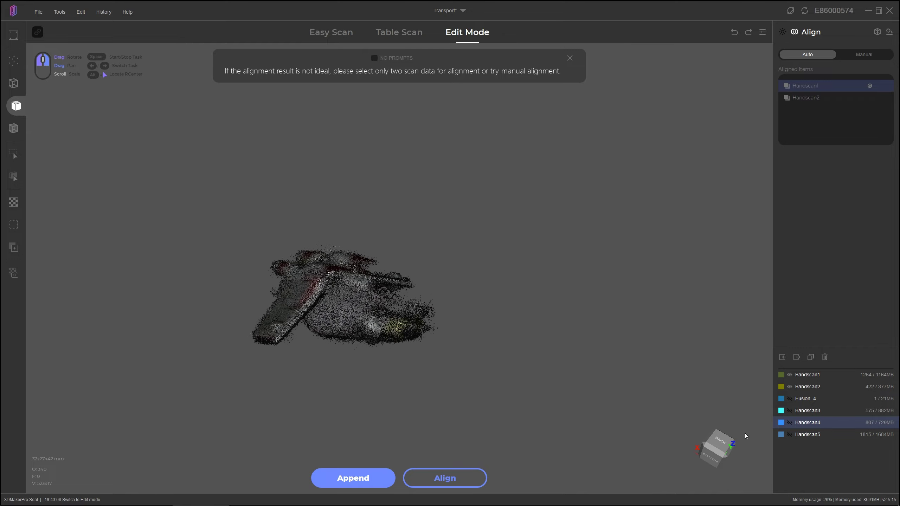
pyautogui.click(790, 422)
pyautogui.moveTo(496, 319); pyautogui.dragTo(356, 274)
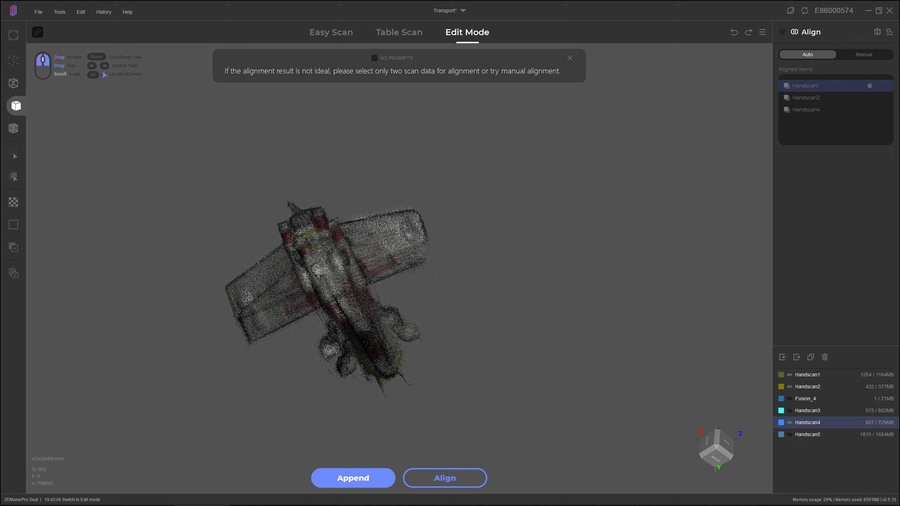
# Activate the tool for moving scans and shift Handscan4 by hand towards Handscan1 and Handscan2.
pyautogui.click(14, 247)
pyautogui.scroll(-3, 384, 345)
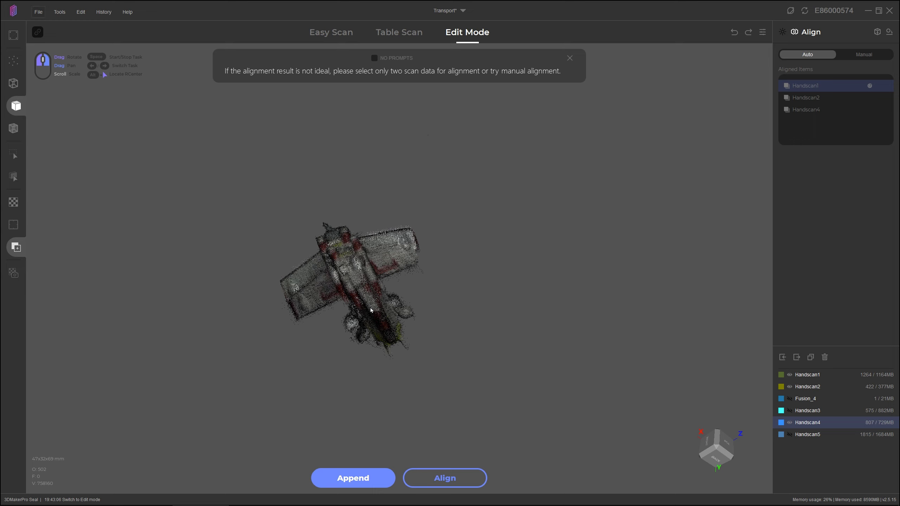
pyautogui.moveTo(373, 313)
pyautogui.mouseDown()
pyautogui.moveTo(354, 298)
pyautogui.moveTo(365, 305)
pyautogui.mouseUp()
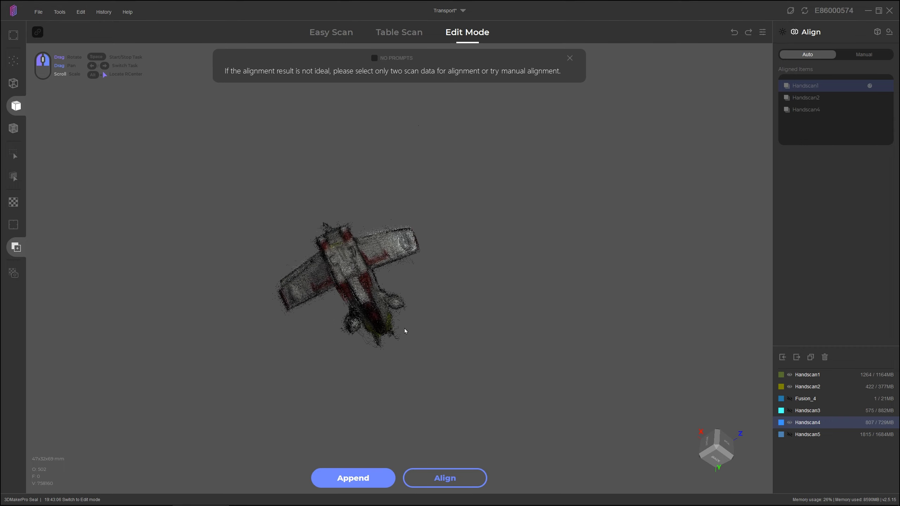
pyautogui.moveTo(401, 368); pyautogui.dragTo(396, 368)
pyautogui.moveTo(373, 345); pyautogui.dragTo(340, 272, button='right')
pyautogui.moveTo(381, 310); pyautogui.dragTo(279, 228)
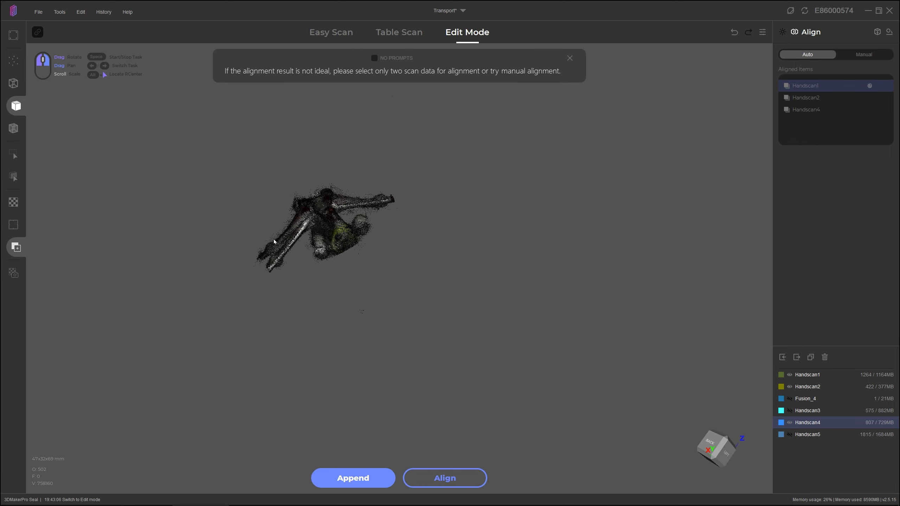
# Hide Handscan2 and adjust Handscan4's orientation and position against Handscan1.
pyautogui.click(789, 387)
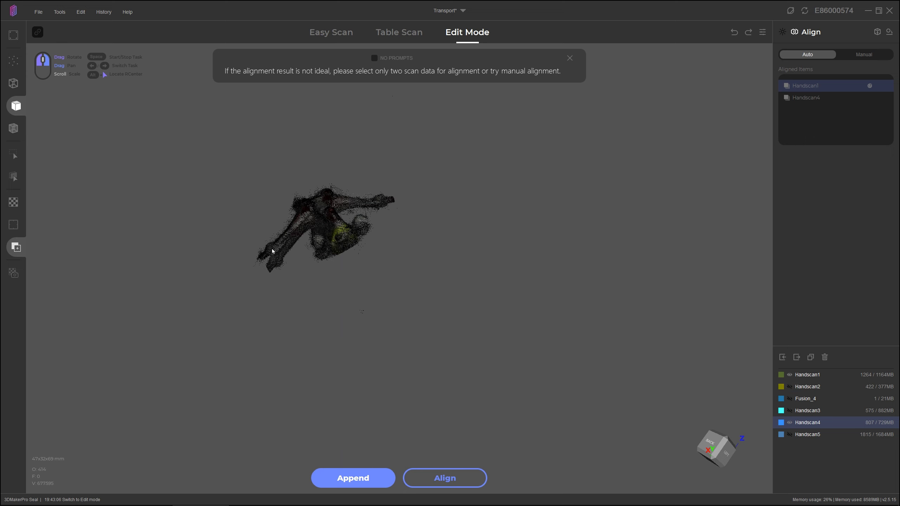
pyautogui.moveTo(270, 250); pyautogui.dragTo(298, 269)
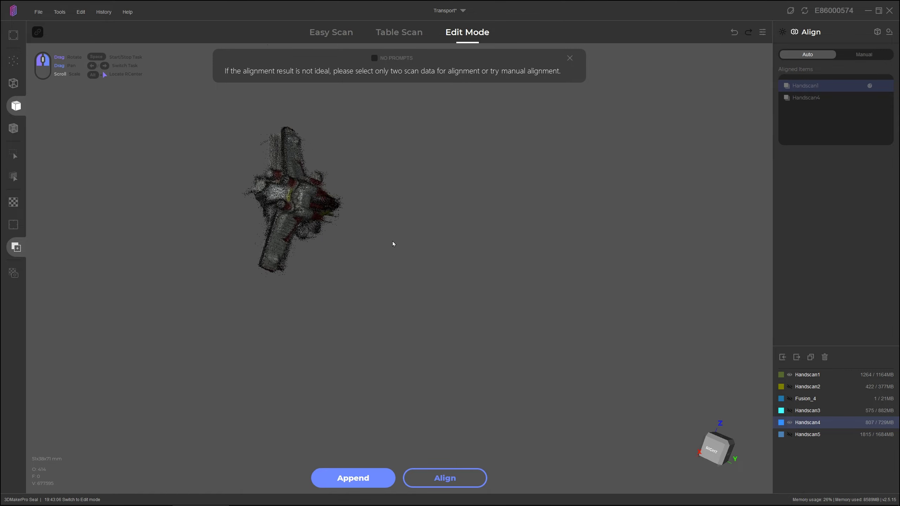
pyautogui.moveTo(393, 244); pyautogui.dragTo(263, 260)
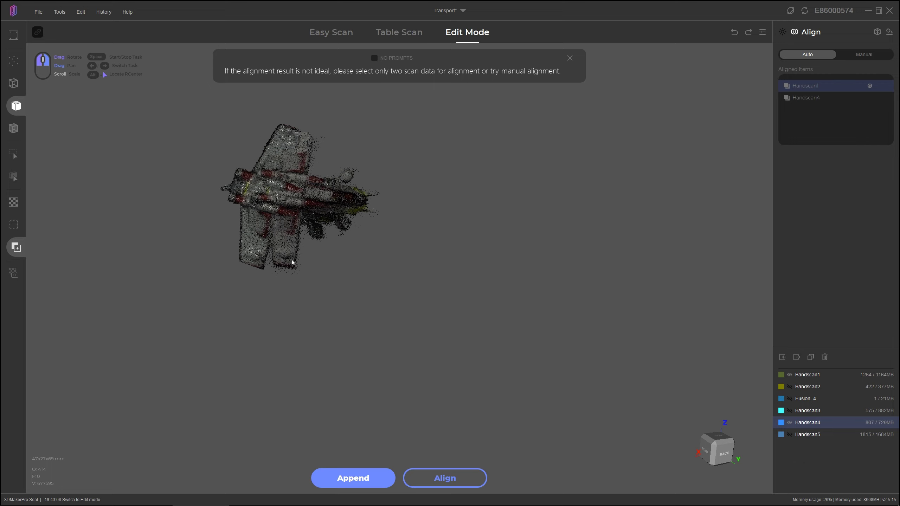
pyautogui.moveTo(435, 208); pyautogui.dragTo(336, 232)
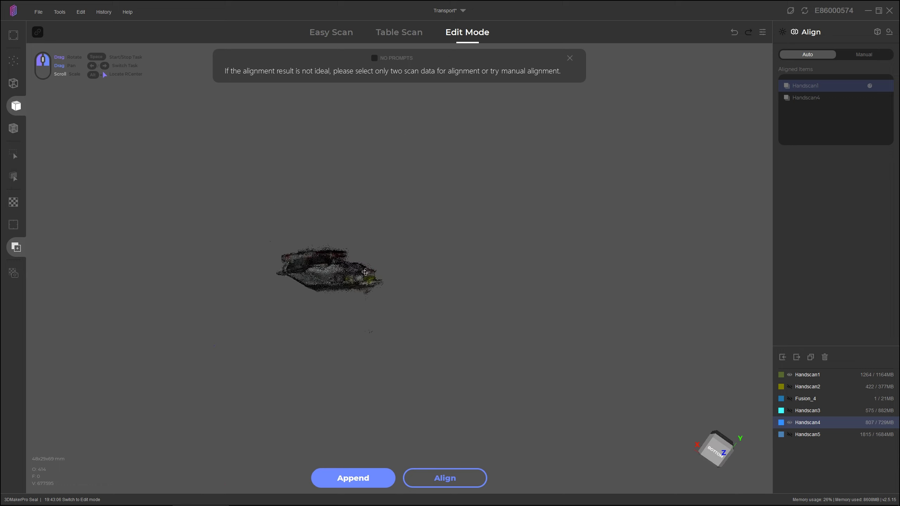
pyautogui.moveTo(367, 272)
pyautogui.mouseDown()
pyautogui.moveTo(392, 273)
pyautogui.moveTo(361, 276)
pyautogui.mouseUp()
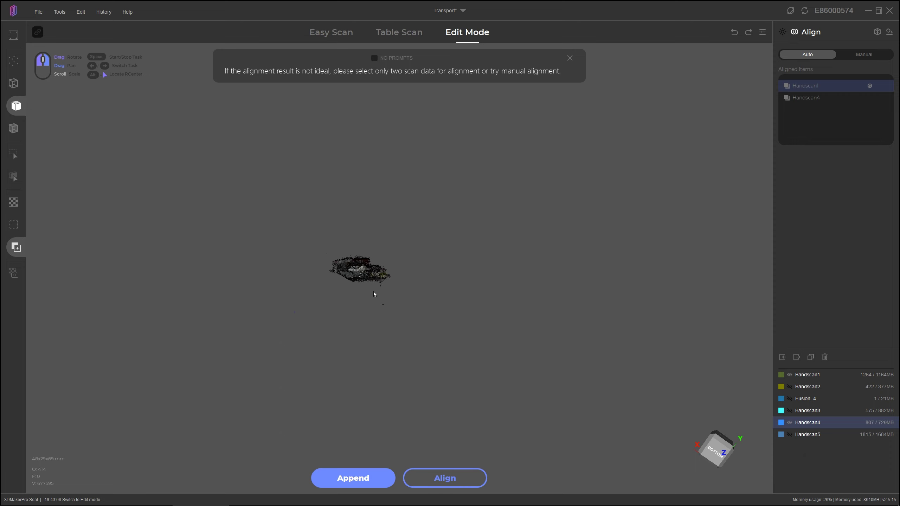
# Rotate Handscan4 by hand so its fuselage and wings point the same way as Handscan1's.
pyautogui.scroll(3, 374, 291)
pyautogui.moveTo(343, 309); pyautogui.dragTo(304, 319)
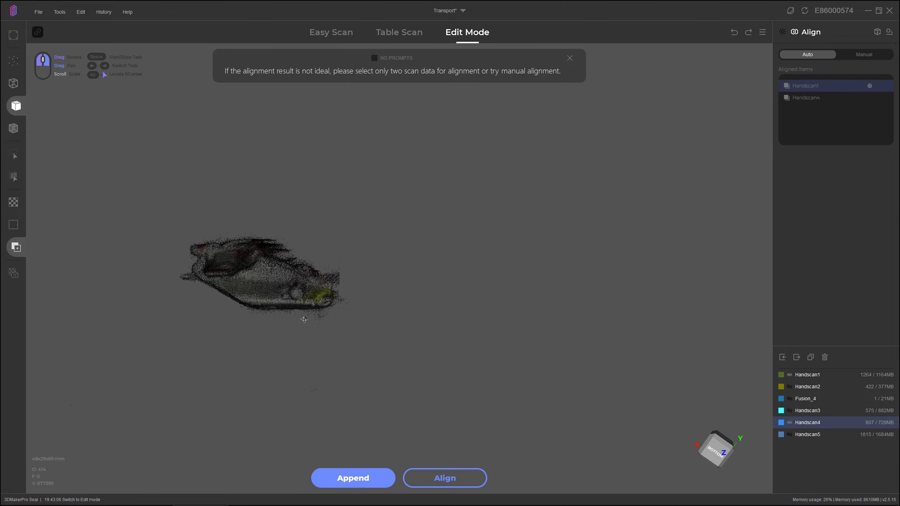
pyautogui.moveTo(472, 315); pyautogui.dragTo(387, 191)
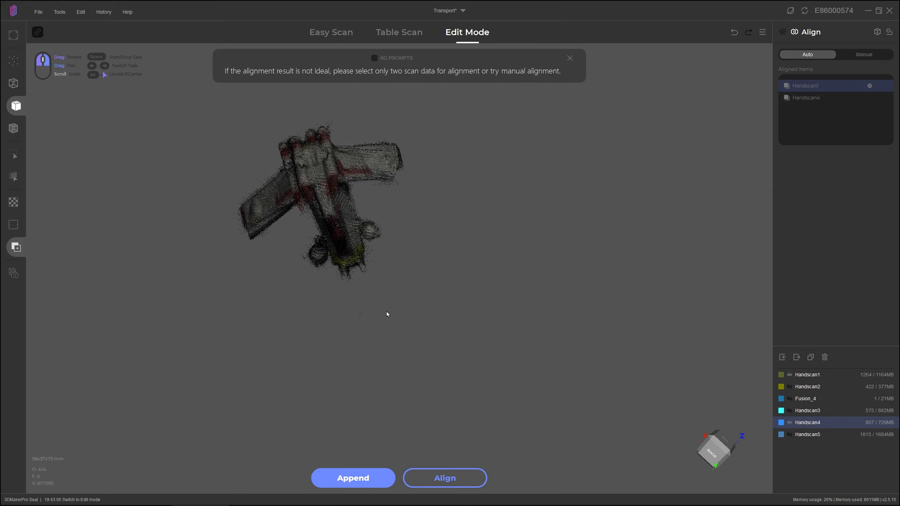
pyautogui.moveTo(407, 315); pyautogui.dragTo(254, 261)
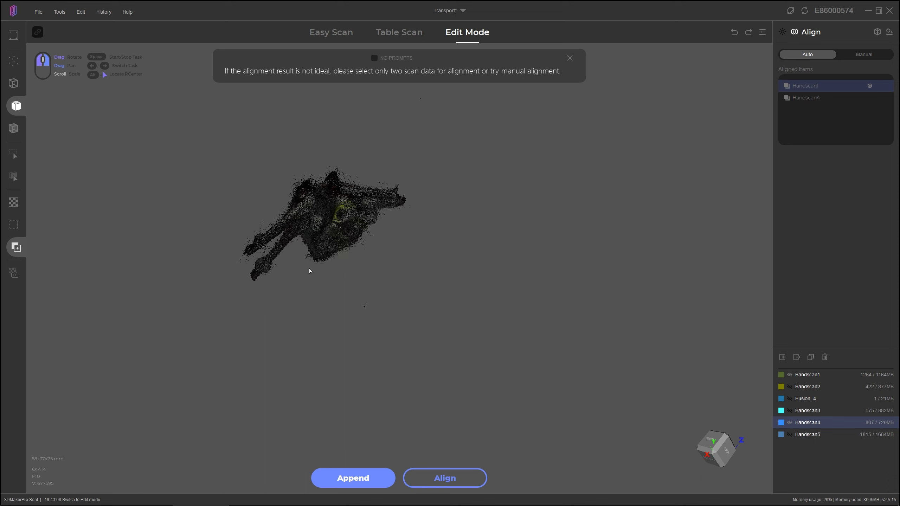
pyautogui.moveTo(247, 244)
pyautogui.mouseDown()
pyautogui.moveTo(253, 254)
pyautogui.moveTo(259, 244)
pyautogui.mouseUp()
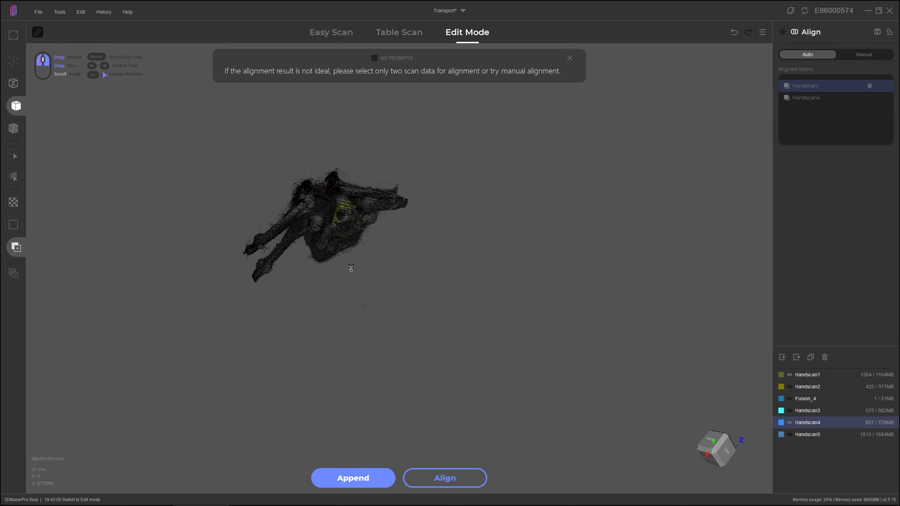
pyautogui.moveTo(350, 268); pyautogui.dragTo(410, 307)
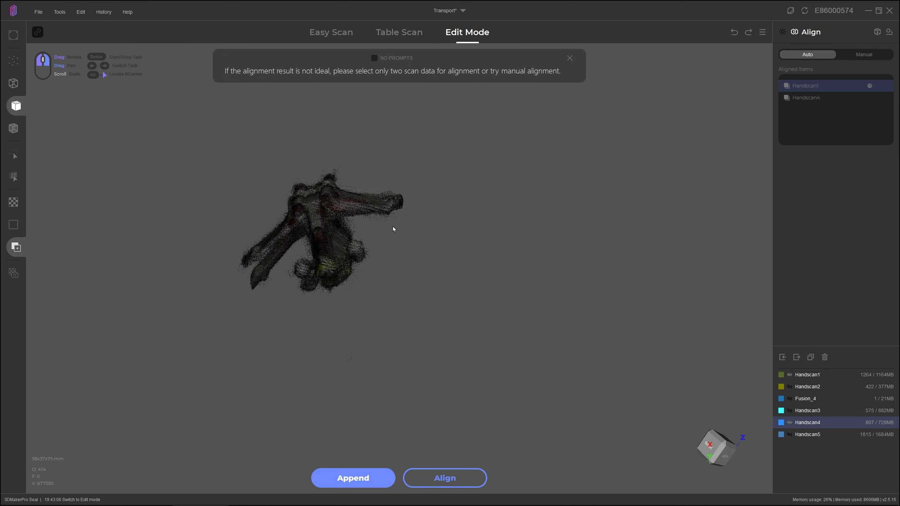
# Fine-tune Handscan4's fit over Handscan1's wings and body, and run the automatic alignment of the two scans.
pyautogui.moveTo(378, 202); pyautogui.dragTo(389, 194)
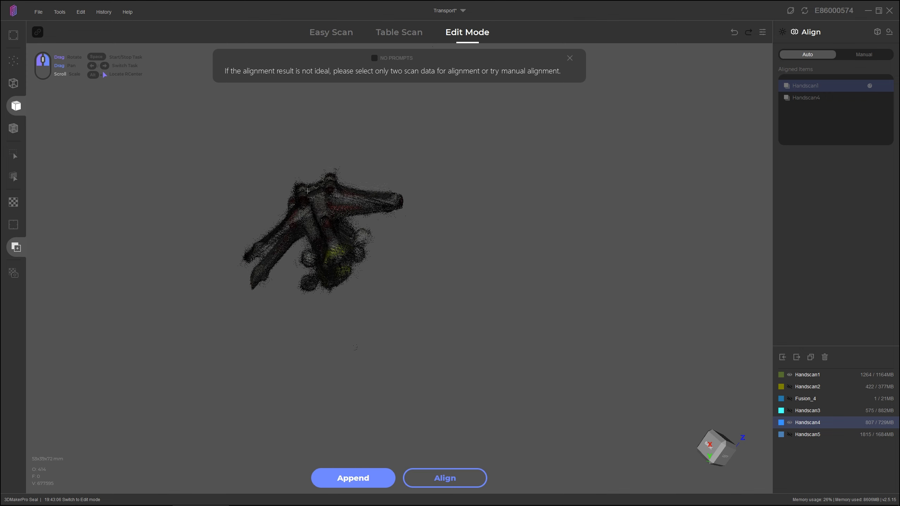
pyautogui.moveTo(314, 200); pyautogui.dragTo(302, 219)
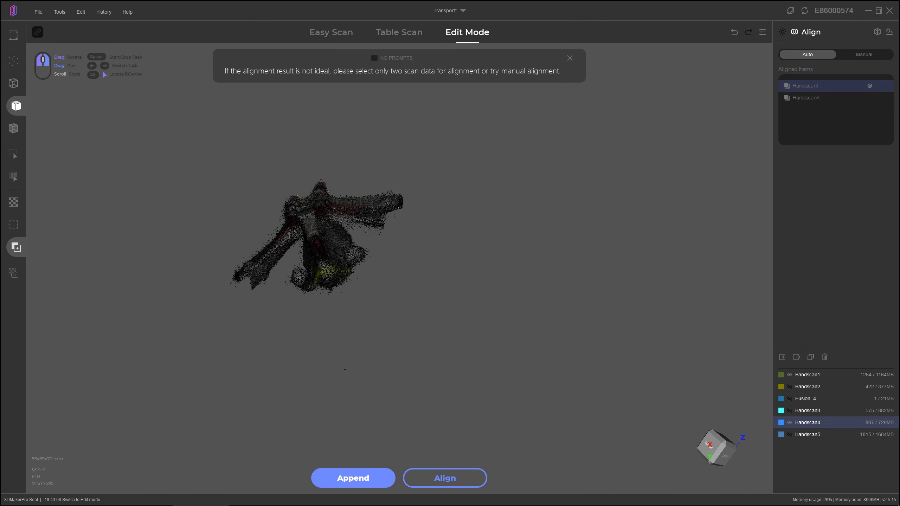
pyautogui.moveTo(377, 221); pyautogui.dragTo(388, 372)
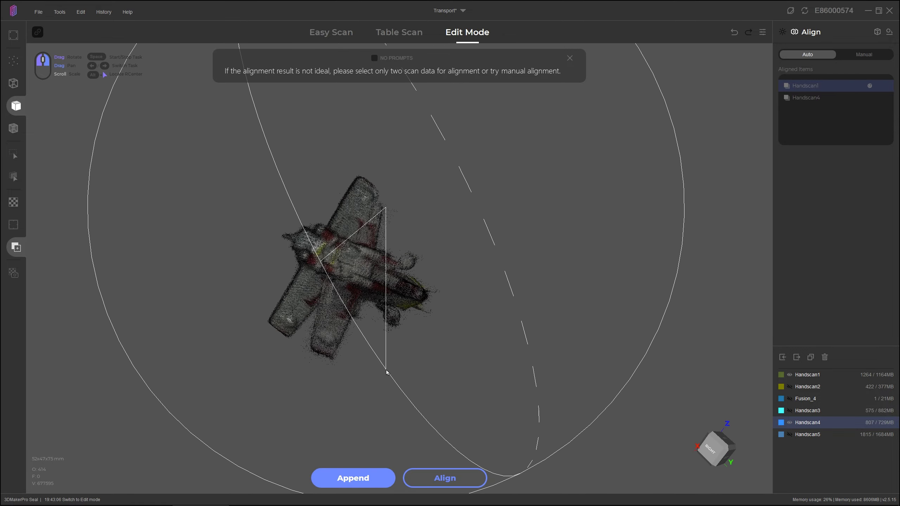
pyautogui.moveTo(329, 332); pyautogui.dragTo(423, 359)
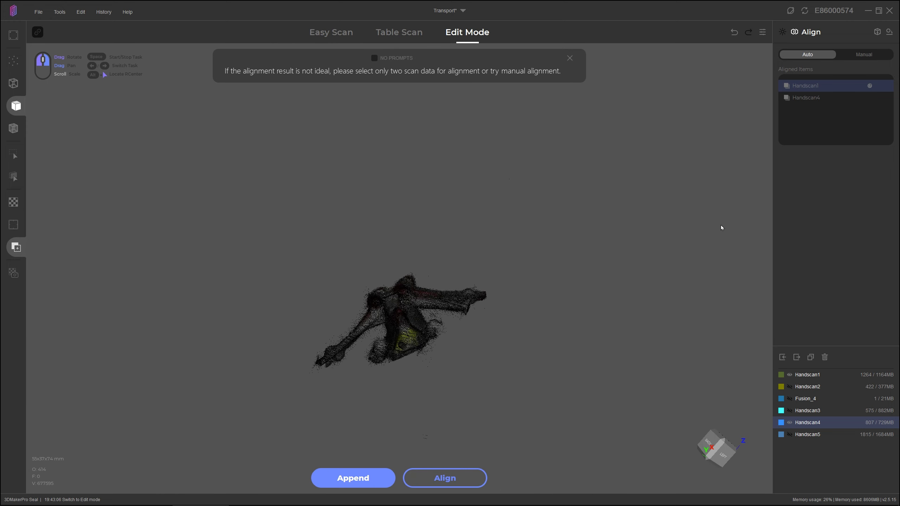
pyautogui.click(442, 477)
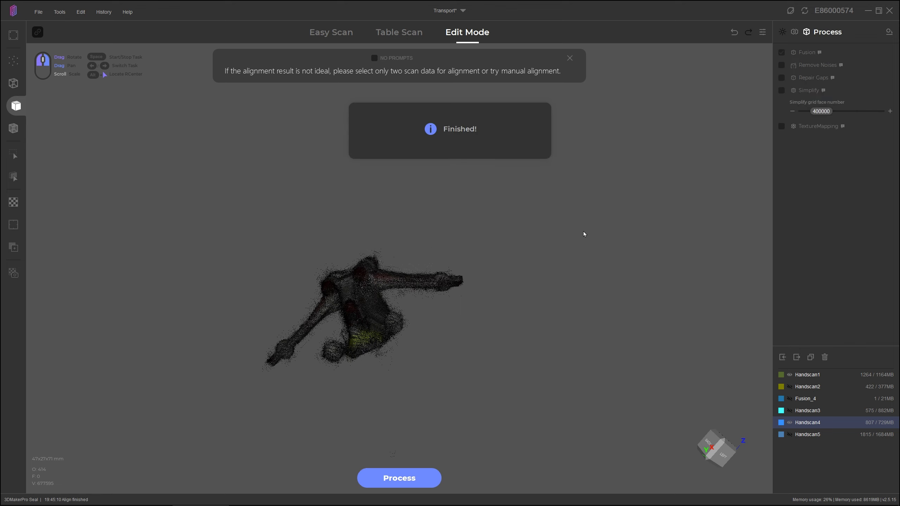
# Show Handscan2 to check its fit with the aligned scans, and hide both Handscan2 and Handscan4.
pyautogui.click(790, 386)
pyautogui.moveTo(404, 390); pyautogui.dragTo(527, 431)
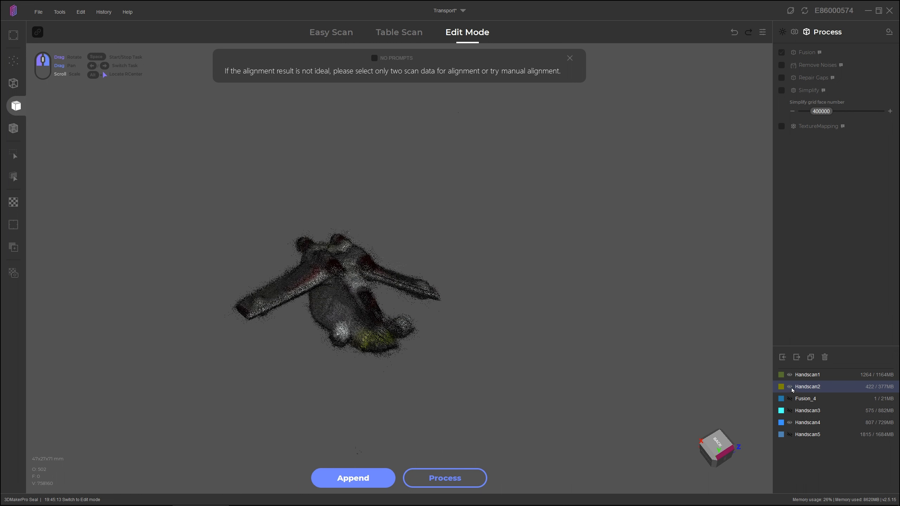
pyautogui.click(790, 387)
pyautogui.click(790, 423)
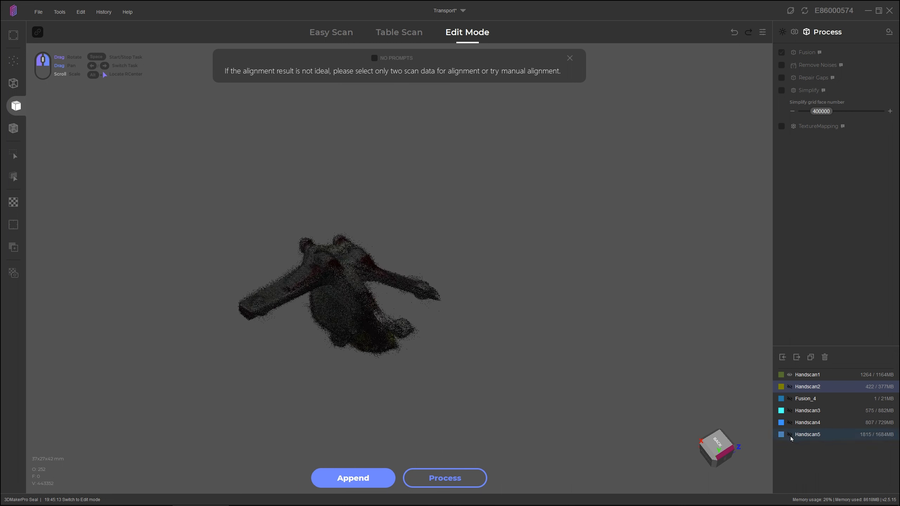
# Show Handscan5, activate the tool for moving scans and turn Handscan5 to match Handscan1's orientation.
pyautogui.click(789, 435)
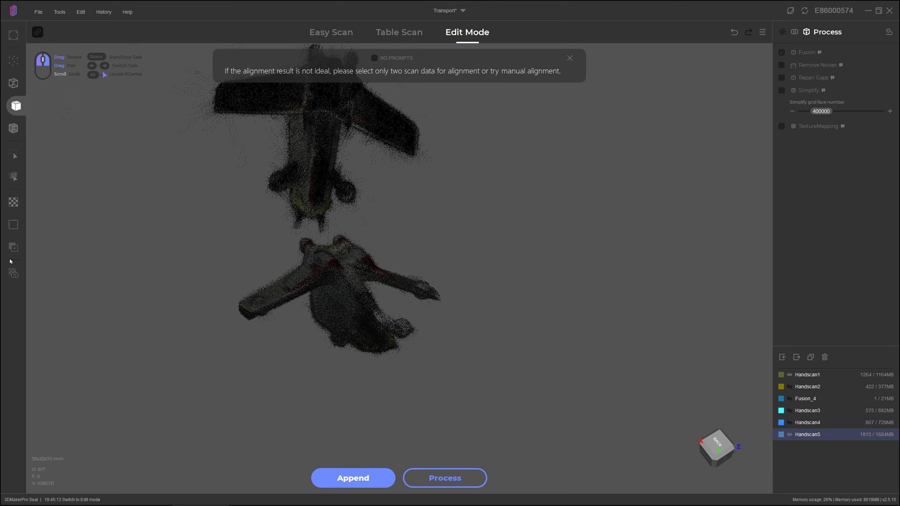
pyautogui.click(13, 247)
pyautogui.moveTo(331, 117); pyautogui.dragTo(293, 188)
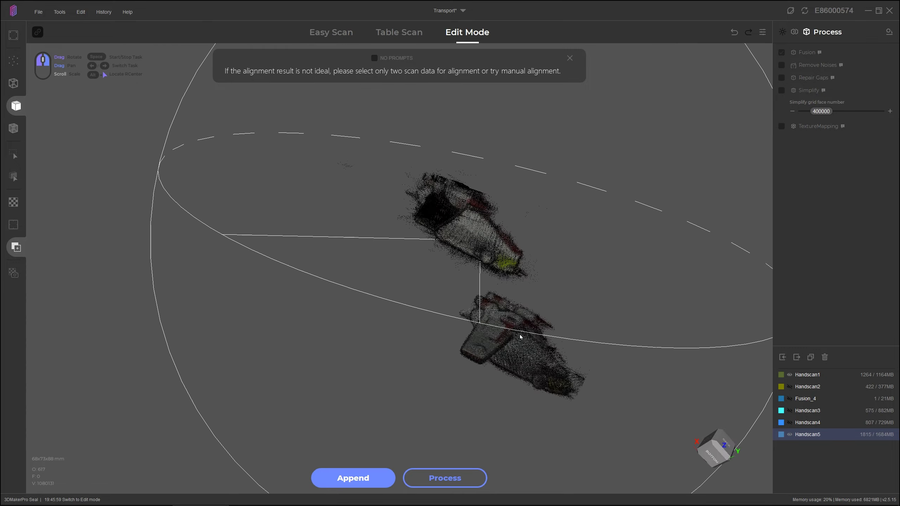
pyautogui.moveTo(520, 336); pyautogui.dragTo(553, 346)
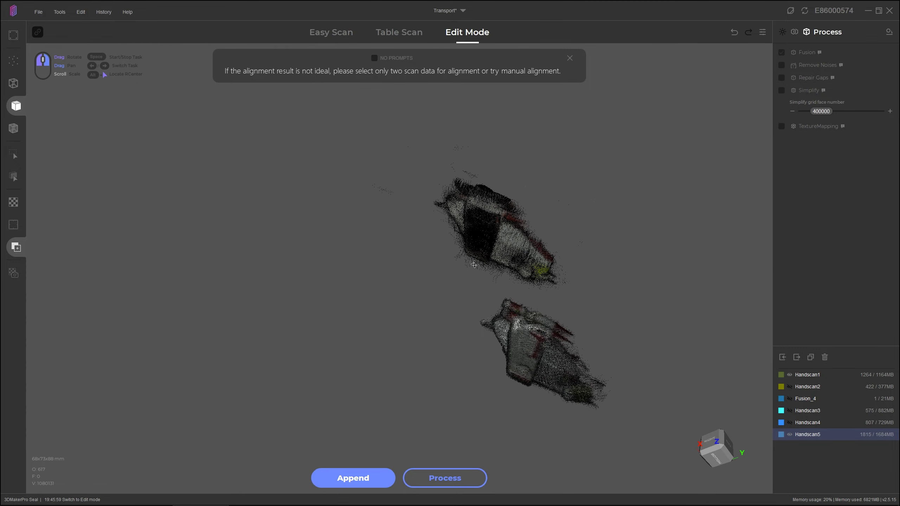
pyautogui.moveTo(578, 313); pyautogui.dragTo(494, 311)
pyautogui.moveTo(585, 261); pyautogui.dragTo(494, 274)
pyautogui.moveTo(621, 227); pyautogui.dragTo(581, 277)
pyautogui.moveTo(621, 253); pyautogui.dragTo(628, 254)
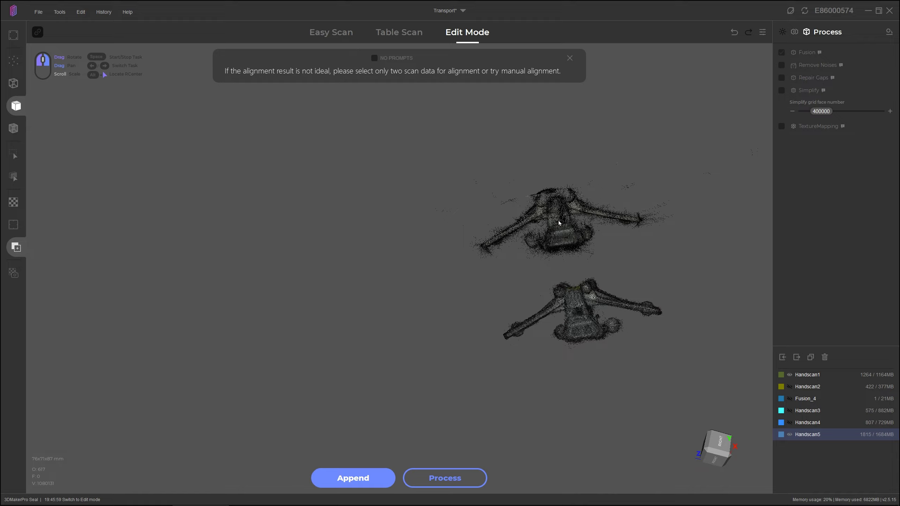
# Move Handscan5 by hand until it overlaps Handscan1, matching the fuselage and wings from several angles.
pyautogui.moveTo(559, 223); pyautogui.dragTo(575, 296)
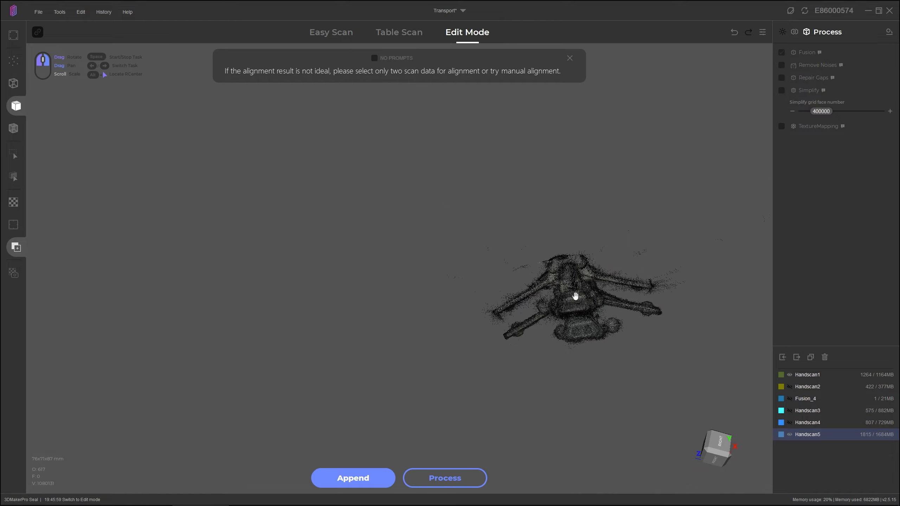
pyautogui.moveTo(575, 296); pyautogui.dragTo(578, 315, button='right')
pyautogui.moveTo(574, 222); pyautogui.dragTo(519, 295)
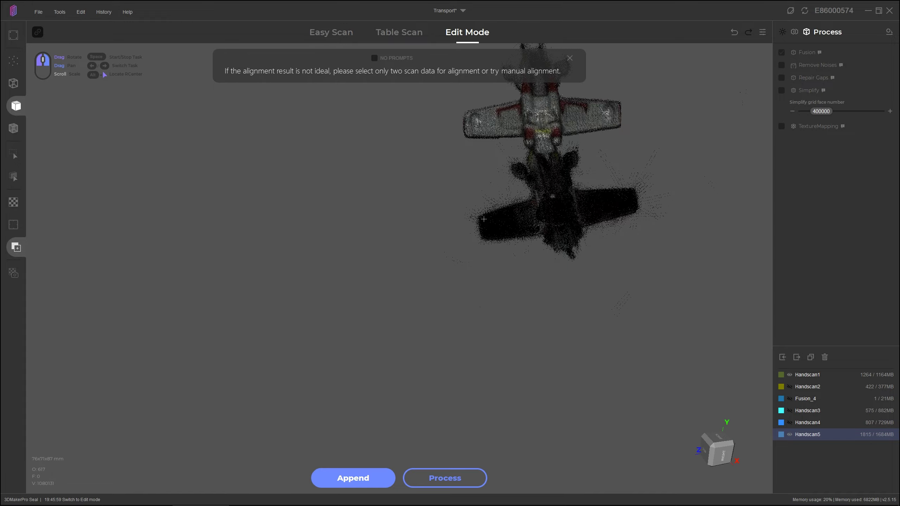
pyautogui.moveTo(483, 222); pyautogui.dragTo(610, 227)
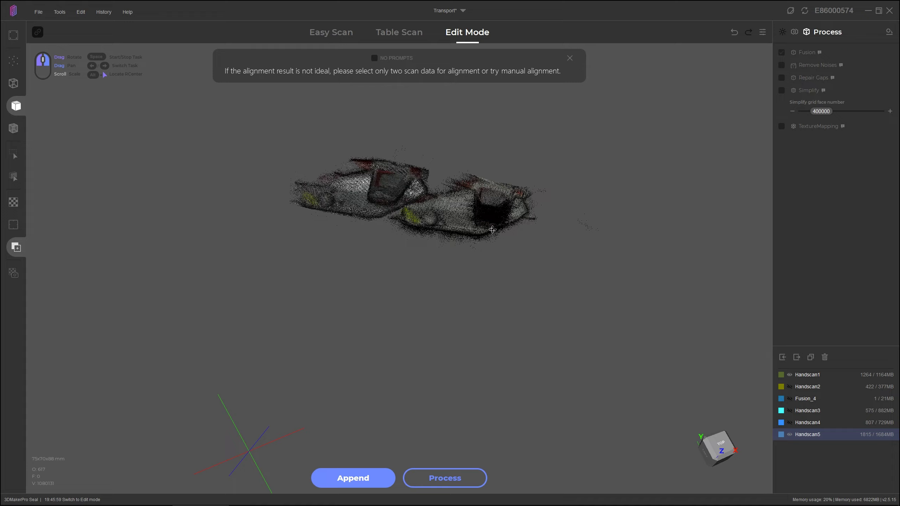
pyautogui.moveTo(492, 224); pyautogui.dragTo(553, 232)
pyautogui.moveTo(511, 155); pyautogui.dragTo(428, 139)
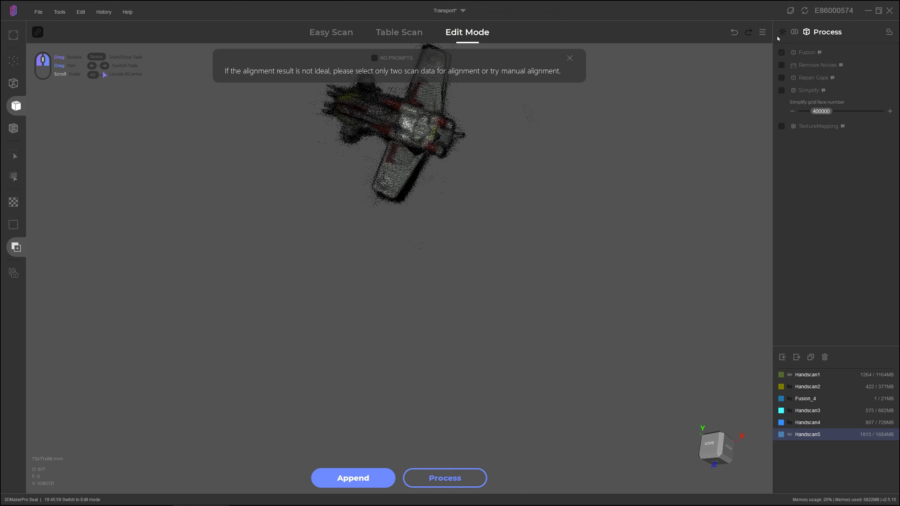
# Return to the alignment stage, set Handscan1 as the reference and automatically align Handscan5 to it.
pyautogui.click(794, 32)
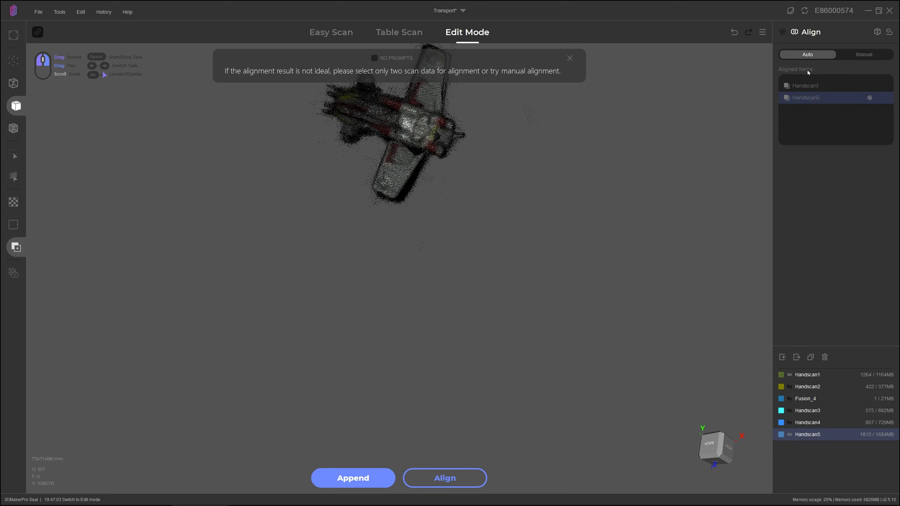
pyautogui.click(790, 434)
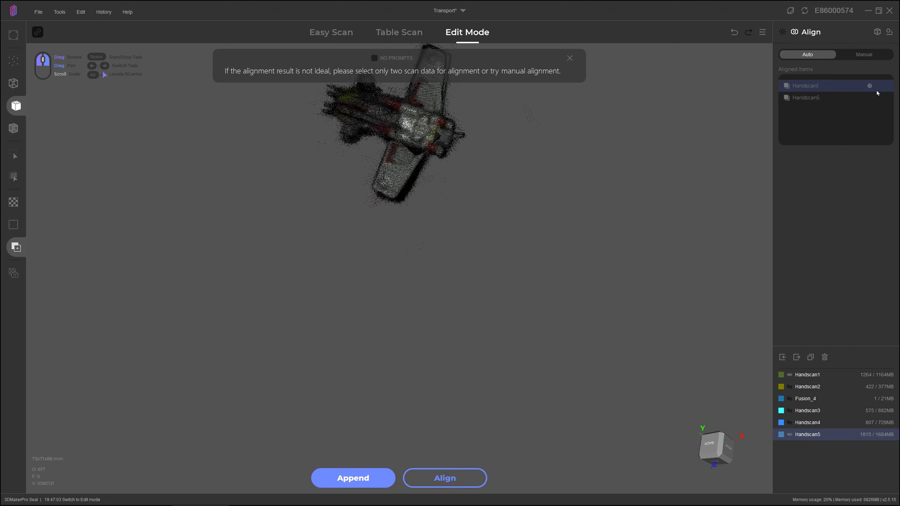
pyautogui.click(455, 477)
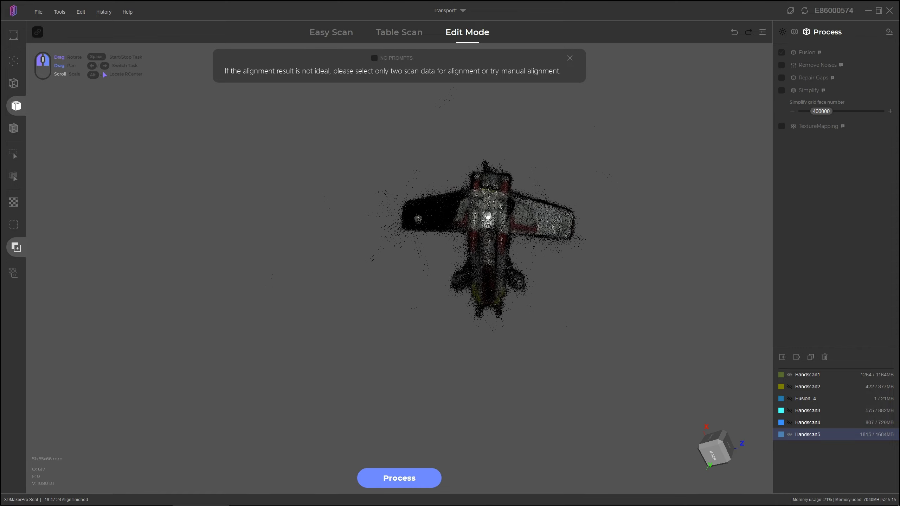
# Check Handscan5's fit on Handscan1 from several angles and repeat the automatic alignment of the two scans.
pyautogui.moveTo(425, 243); pyautogui.dragTo(454, 257)
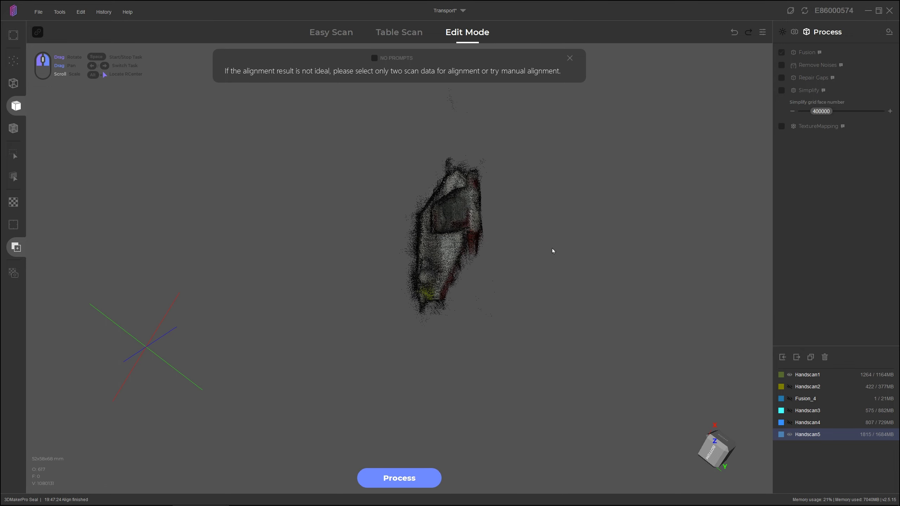
pyautogui.moveTo(552, 250); pyautogui.dragTo(609, 299)
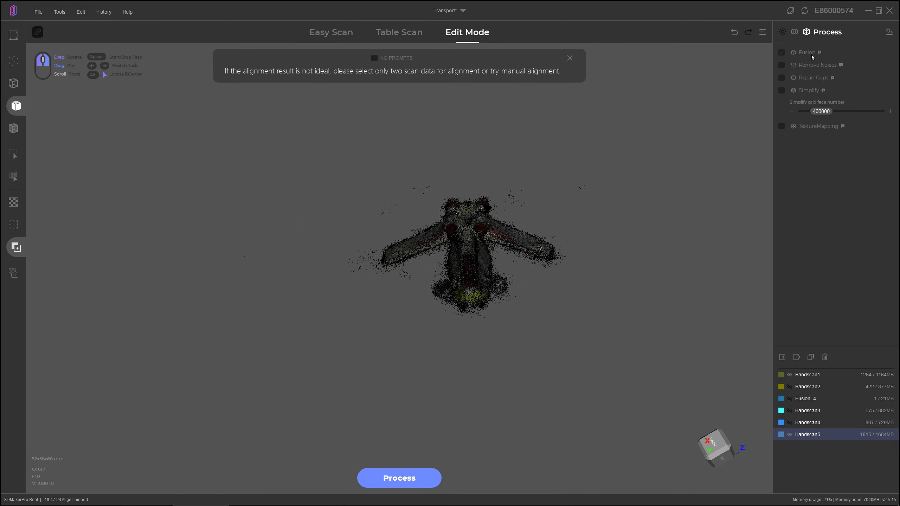
pyautogui.click(794, 32)
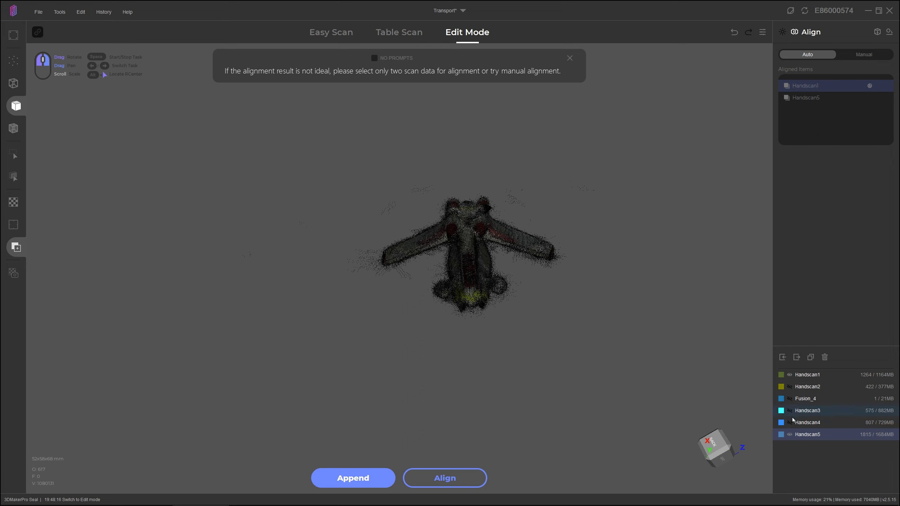
pyautogui.click(445, 478)
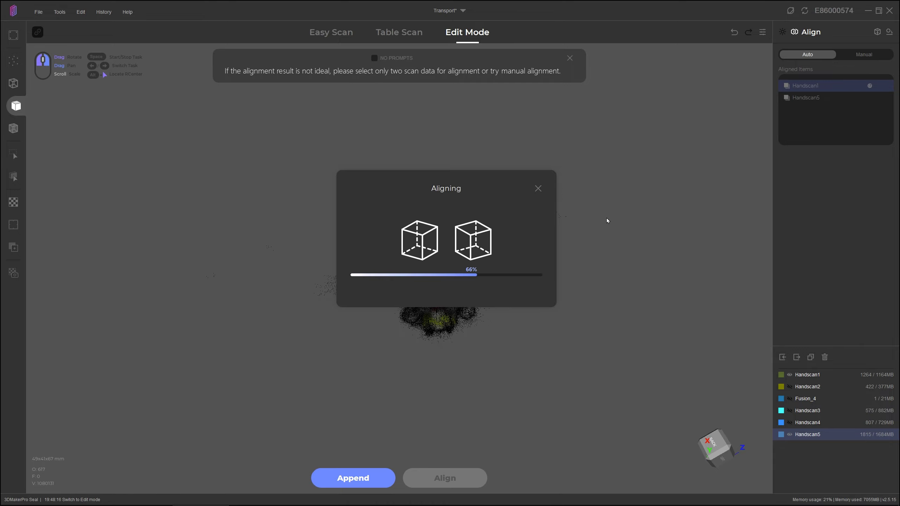
pyautogui.moveTo(547, 248); pyautogui.dragTo(587, 332)
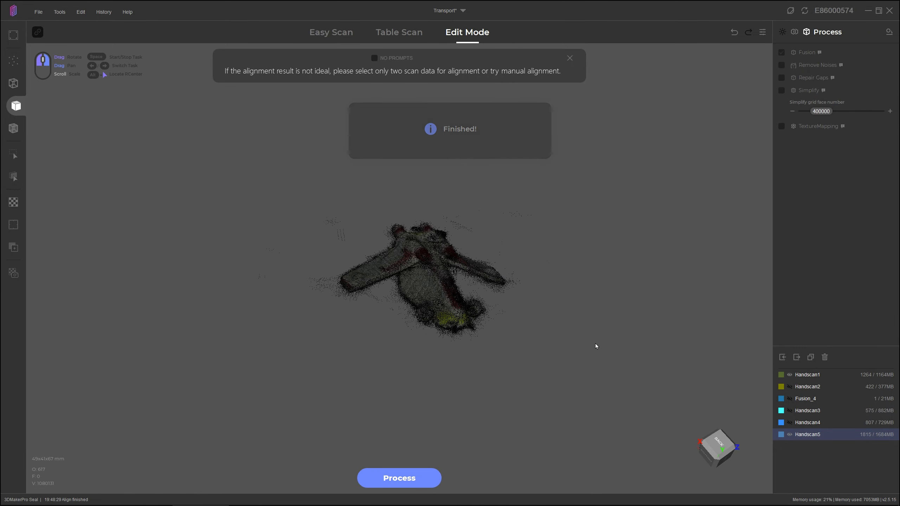
# Show Handscan4 and Handscan2 together with Handscan1 and Handscan5 and check the combined fit.
pyautogui.click(789, 423)
pyautogui.click(791, 391)
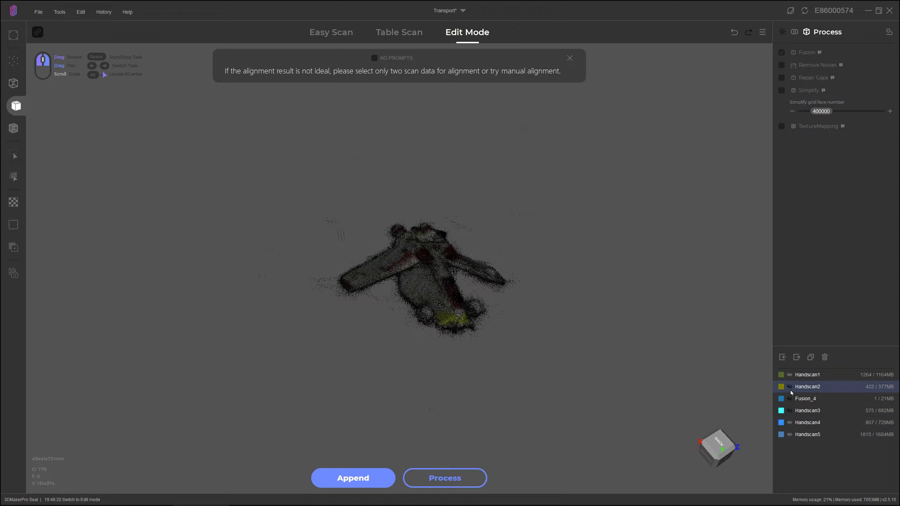
pyautogui.moveTo(363, 350); pyautogui.dragTo(375, 315)
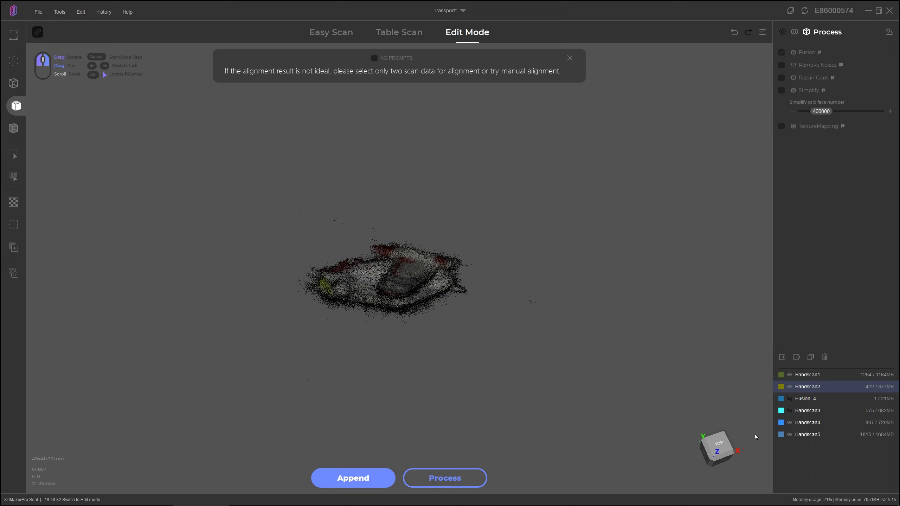
pyautogui.click(791, 435)
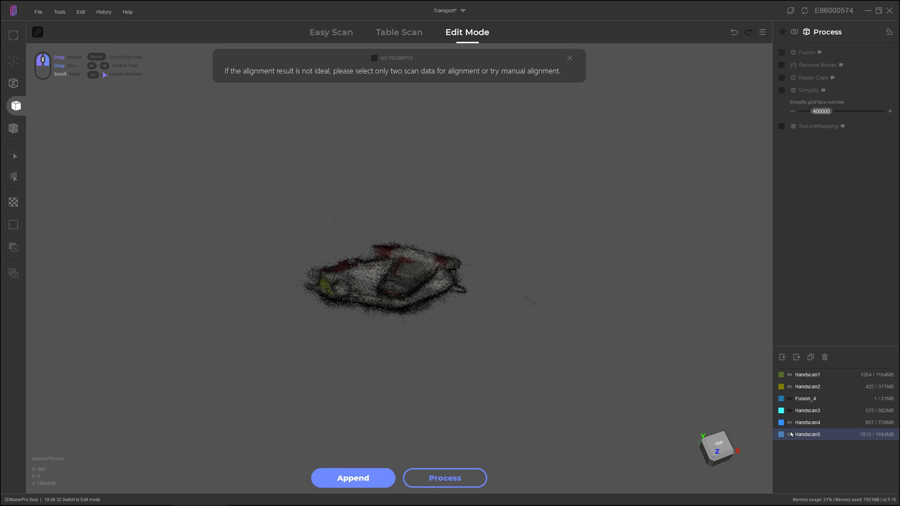
pyautogui.doubleClick(788, 430)
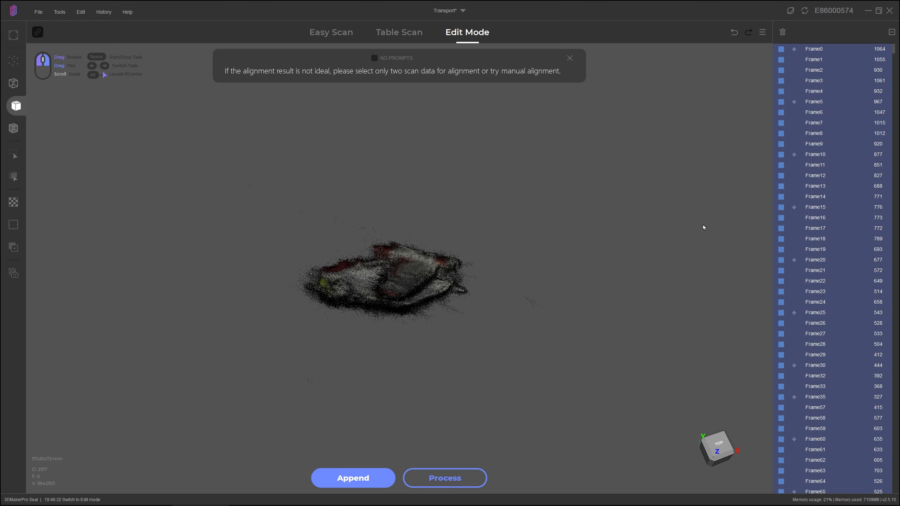
pyautogui.click(892, 32)
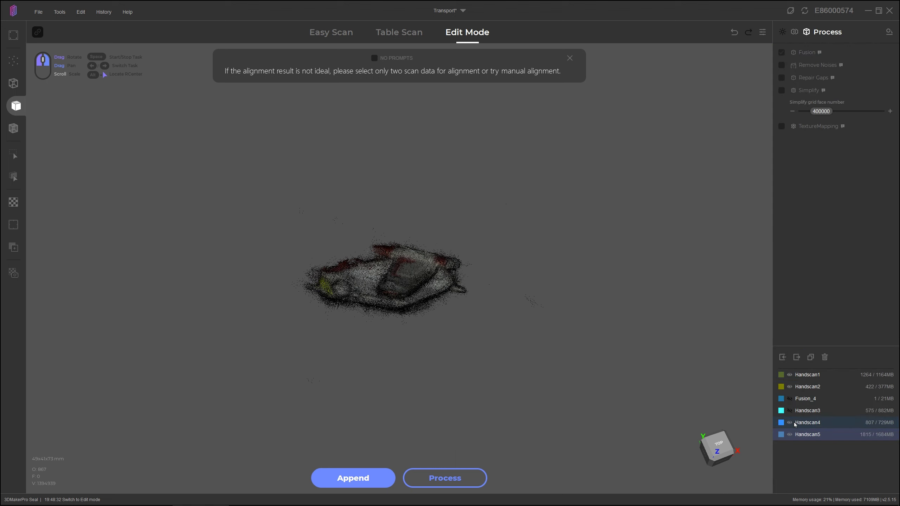
# Toggle the visibility of Handscan4, Handscan2, Handscan1 and Handscan5 to compare how each contributes to the combined model.
pyautogui.click(790, 423)
pyautogui.click(790, 423)
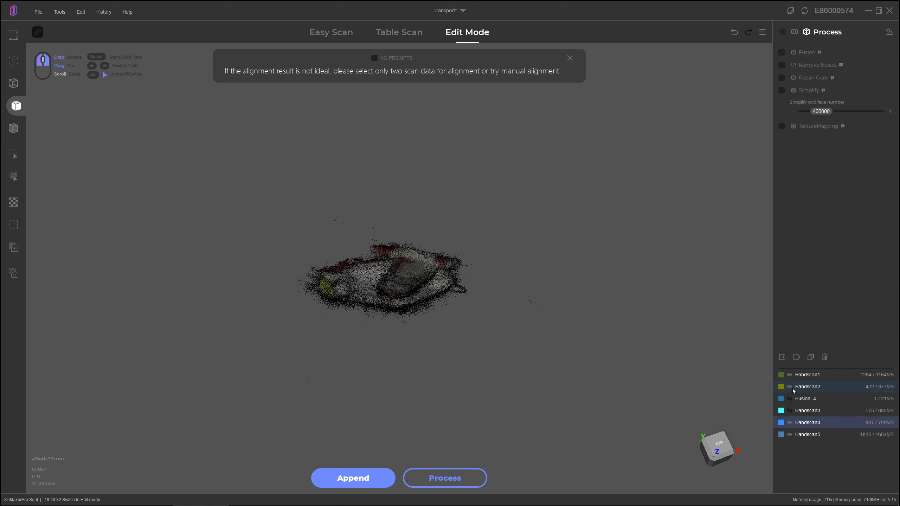
pyautogui.click(792, 387)
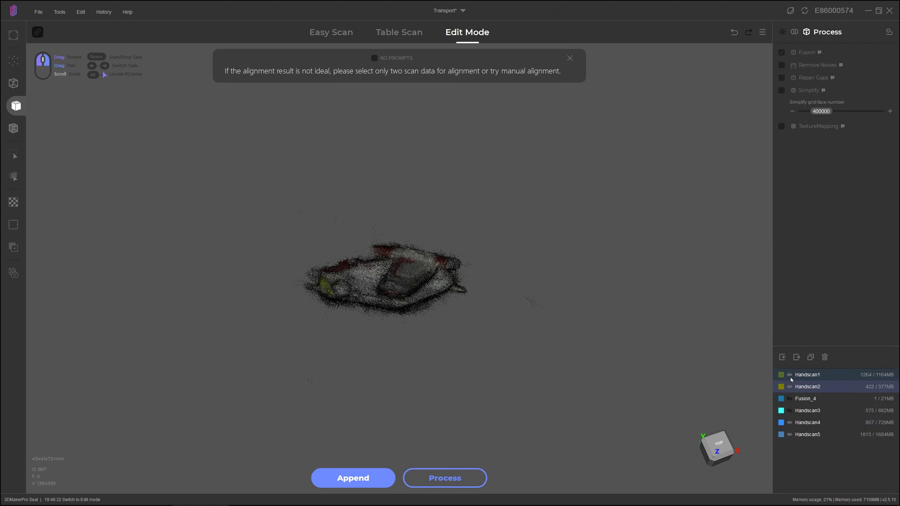
pyautogui.click(791, 379)
pyautogui.click(789, 434)
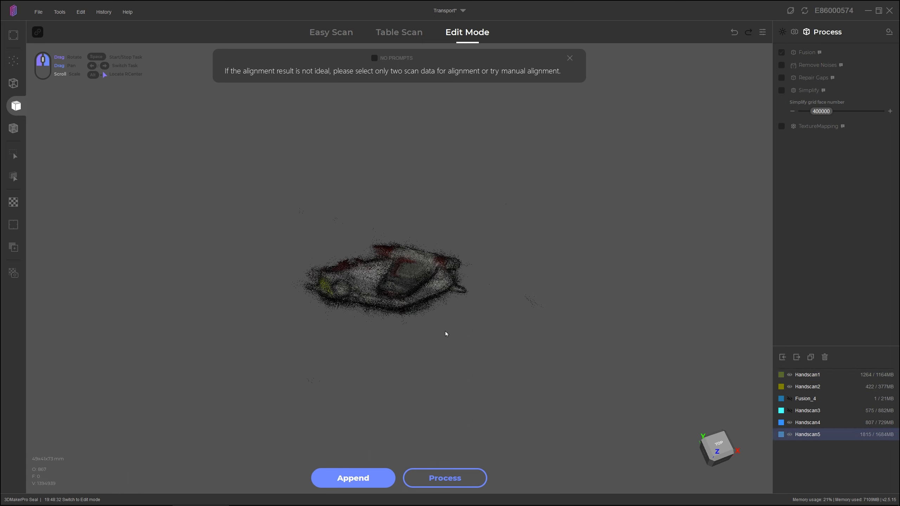
# Start outlining the stray points beside the combined scans with an area selection tool.
pyautogui.moveTo(16, 146)
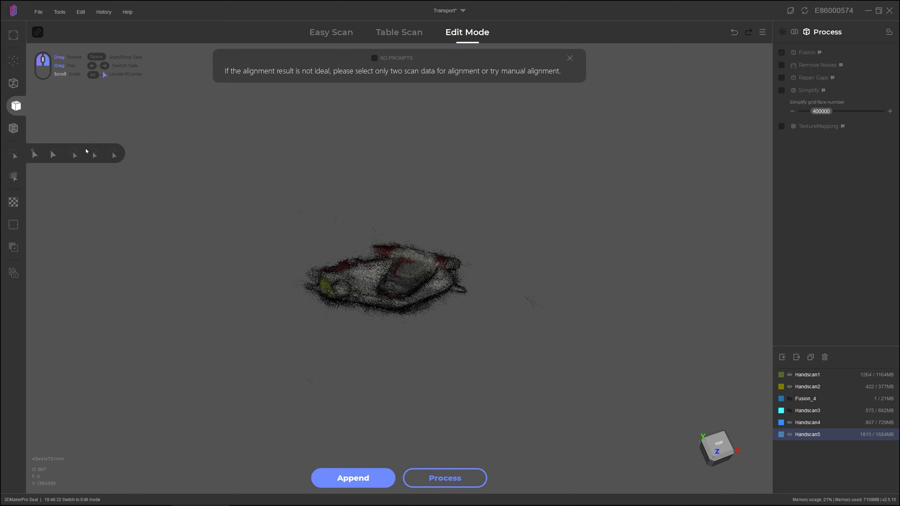
pyautogui.click(94, 156)
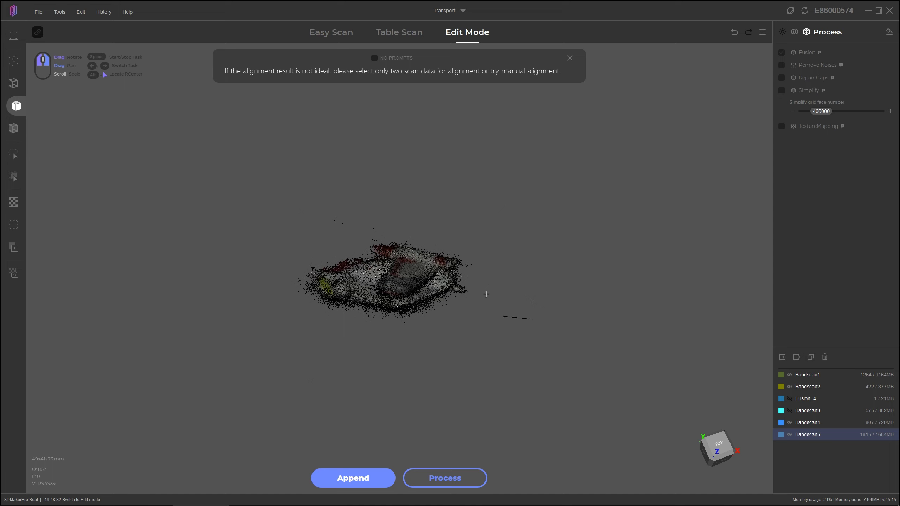